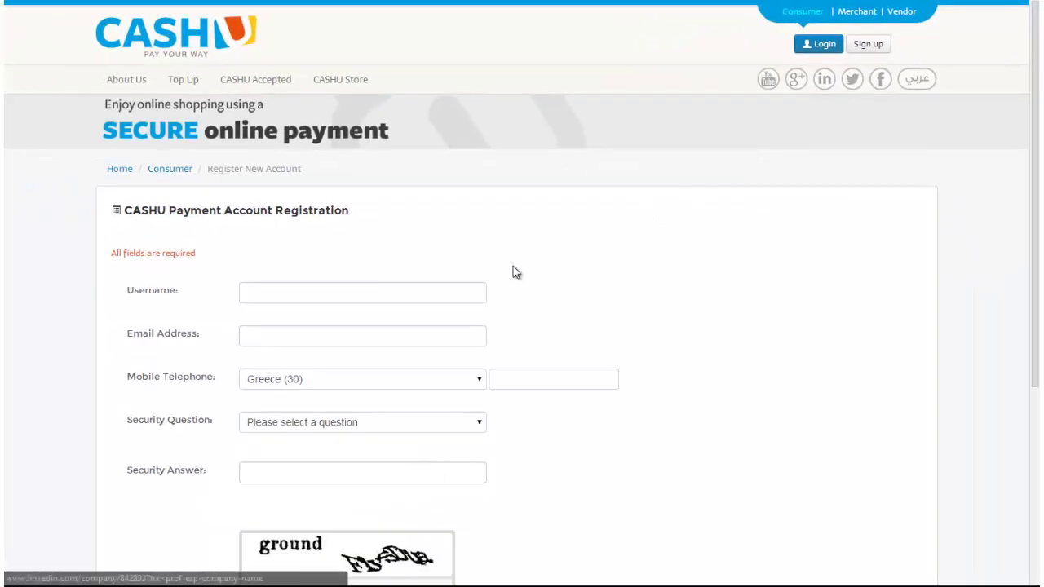
Enter the account username and the e-mail address in the registration form.
{"action": "left_click", "coordinate": [356, 300]}
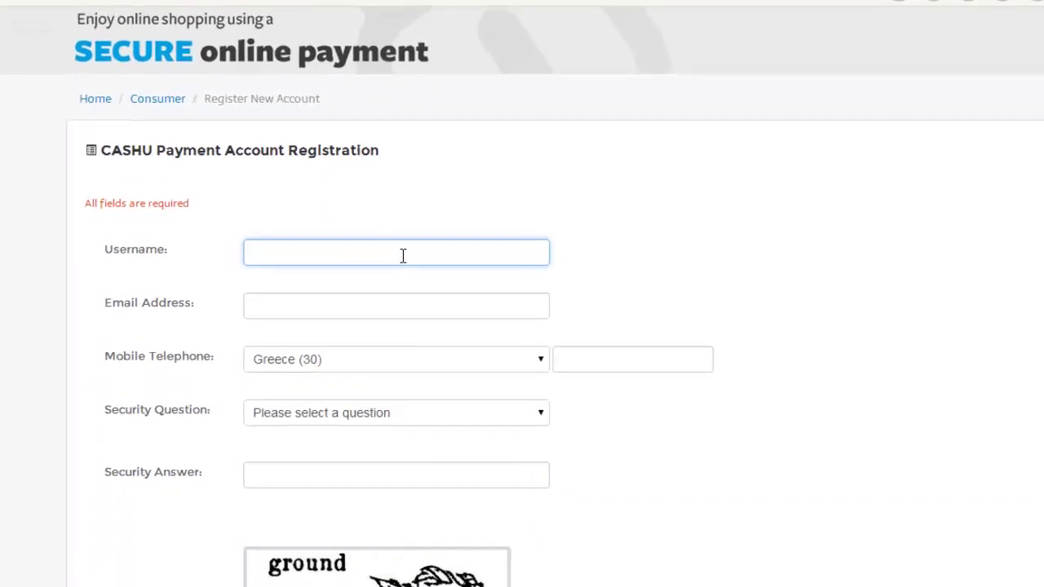
{"action": "type", "text": "User"}
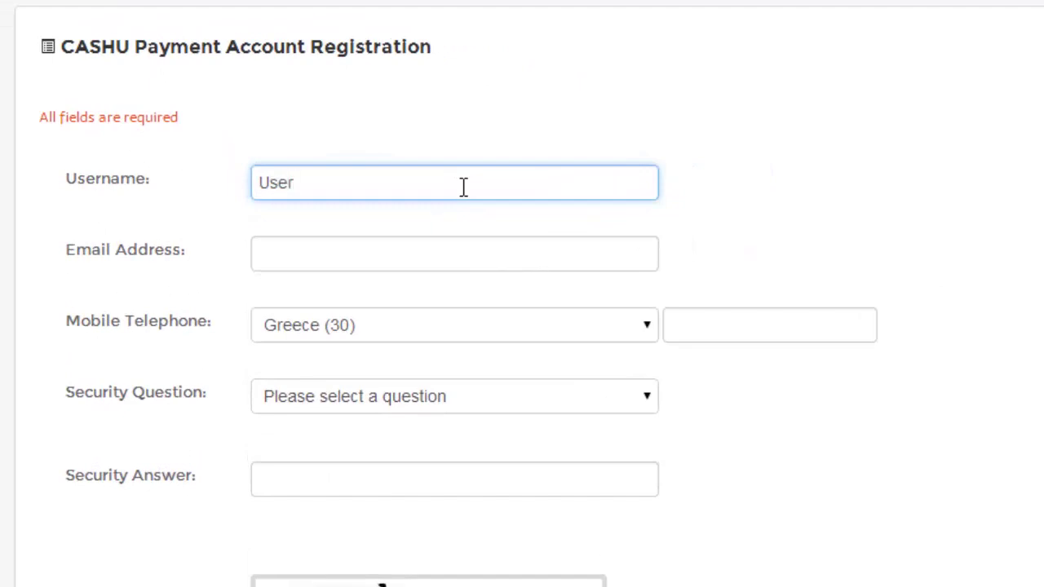
{"action": "type", "text": "2014"}
{"action": "left_click", "coordinate": [469, 255]}
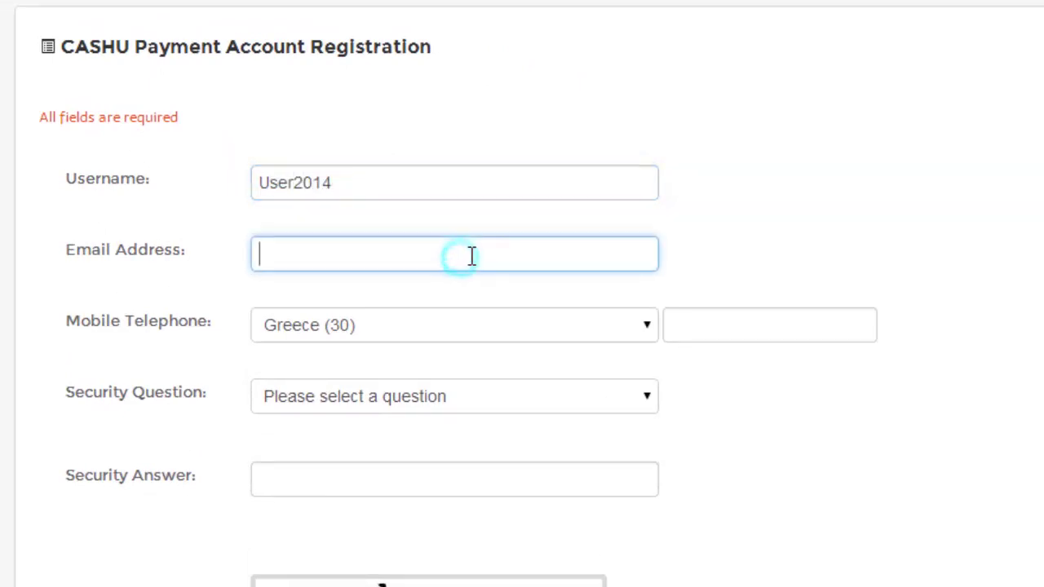
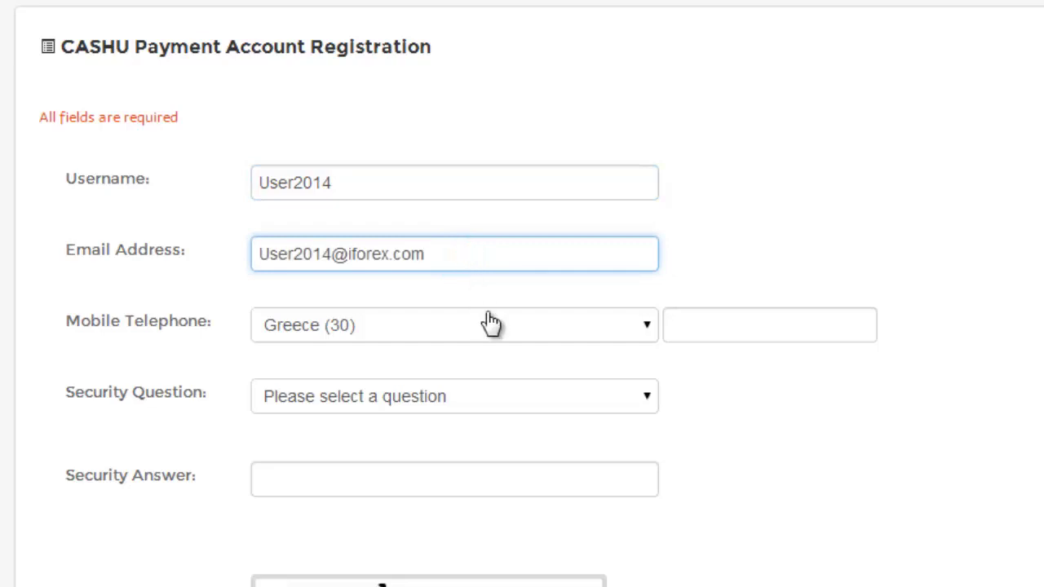
Set the mobile country code to Saudi Arabia (966) and enter the mobile number.
{"action": "left_click", "coordinate": [490, 319]}
{"action": "left_click_drag", "start_coordinate": [650, 46], "coordinate": [643, 214]}
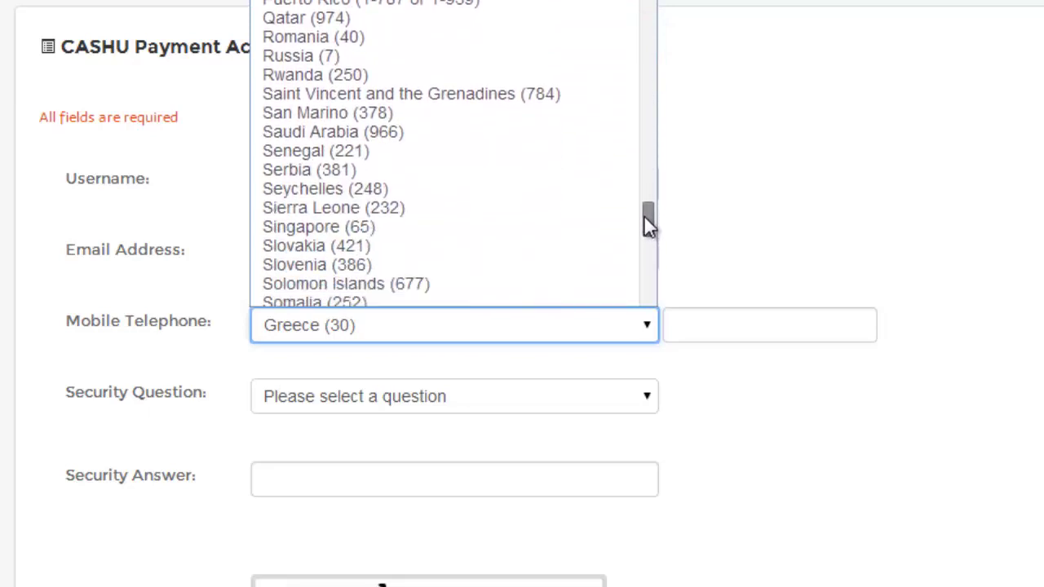
{"action": "left_click", "coordinate": [571, 131]}
{"action": "left_click", "coordinate": [690, 324]}
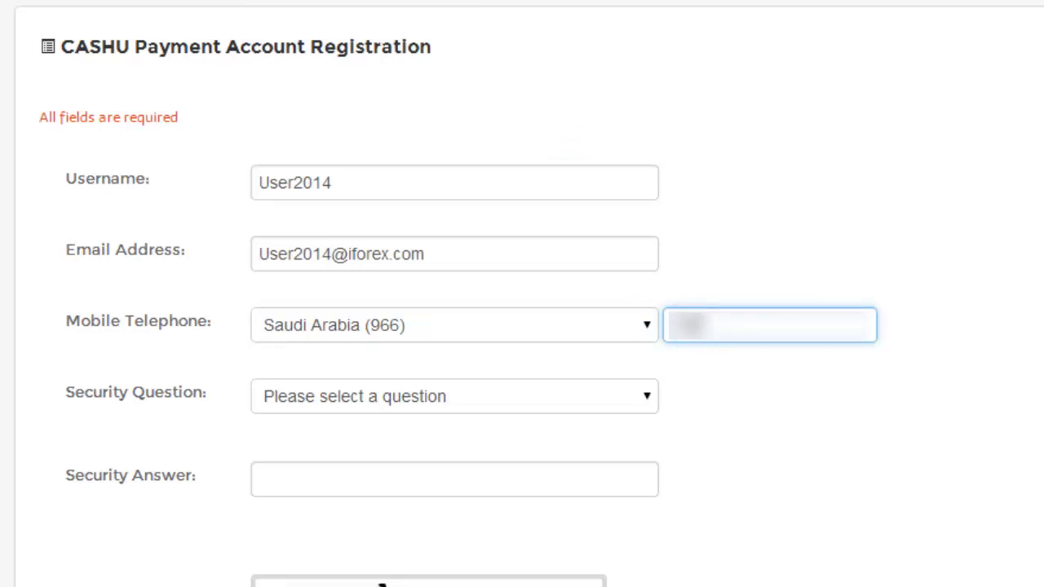
{"action": "type", "text": "5555"}
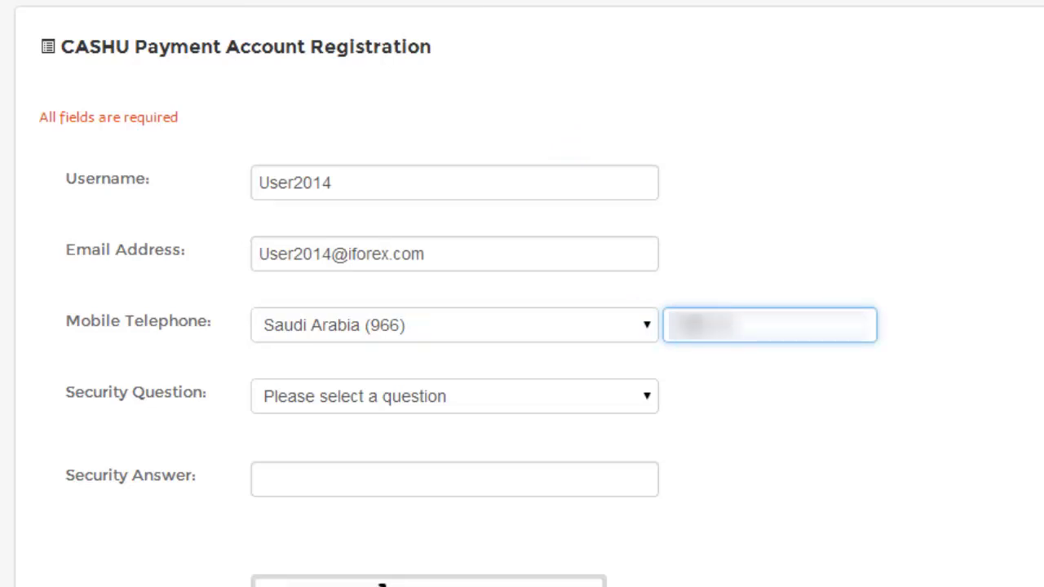
{"action": "type", "text": "55"}
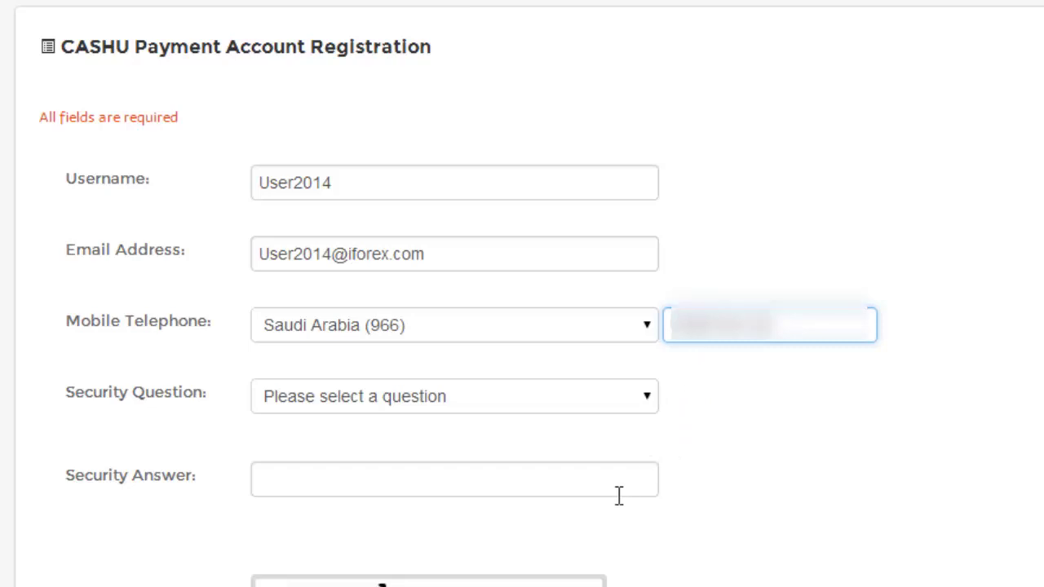
Choose 'Your favorite football team' as the security question and type the answer.
{"action": "scroll", "coordinate": [603, 492], "scroll_direction": "down", "scroll_amount": 1}
{"action": "scroll", "coordinate": [538, 400], "scroll_direction": "down", "scroll_amount": 1}
{"action": "left_click", "coordinate": [505, 318]}
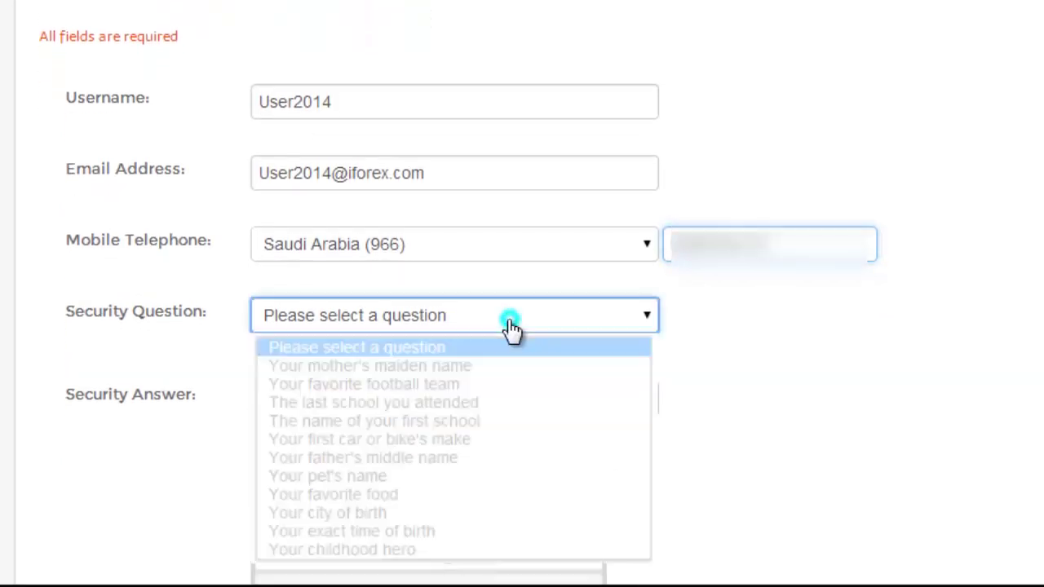
{"action": "left_click", "coordinate": [498, 382]}
{"action": "left_click", "coordinate": [495, 393]}
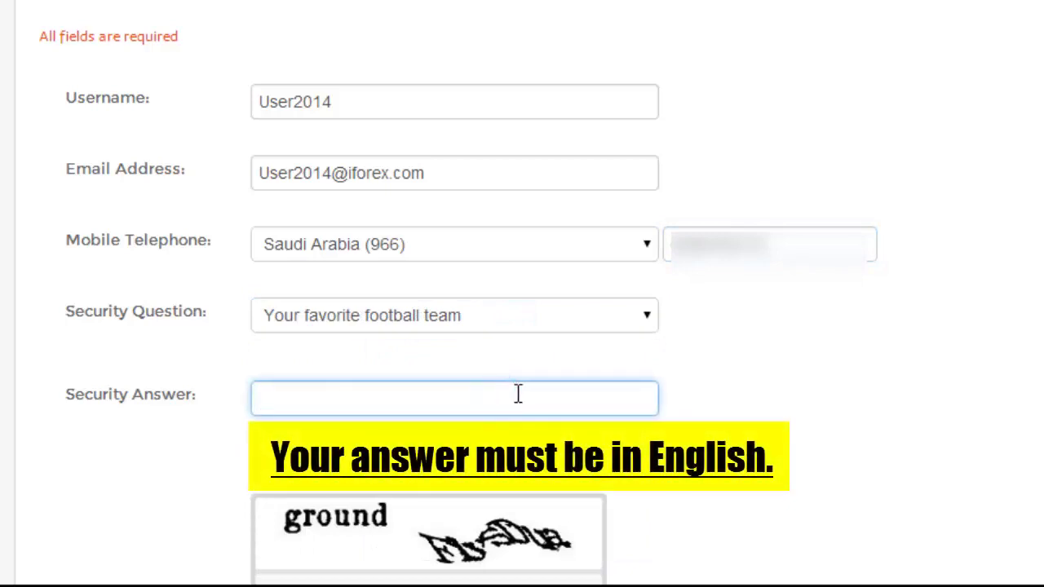
{"action": "type", "text": "Real Madr"}
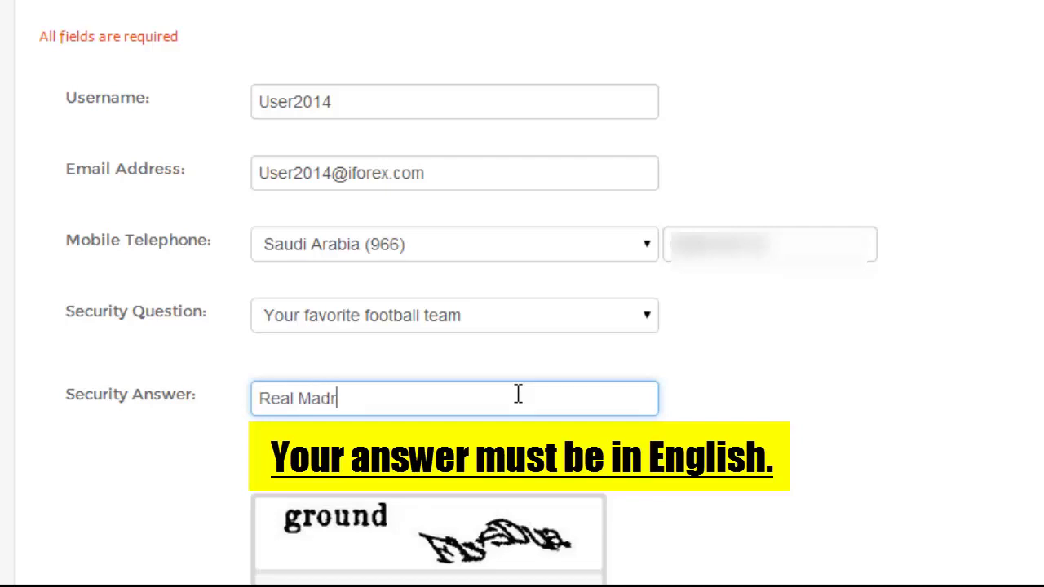
{"action": "type", "text": "id"}
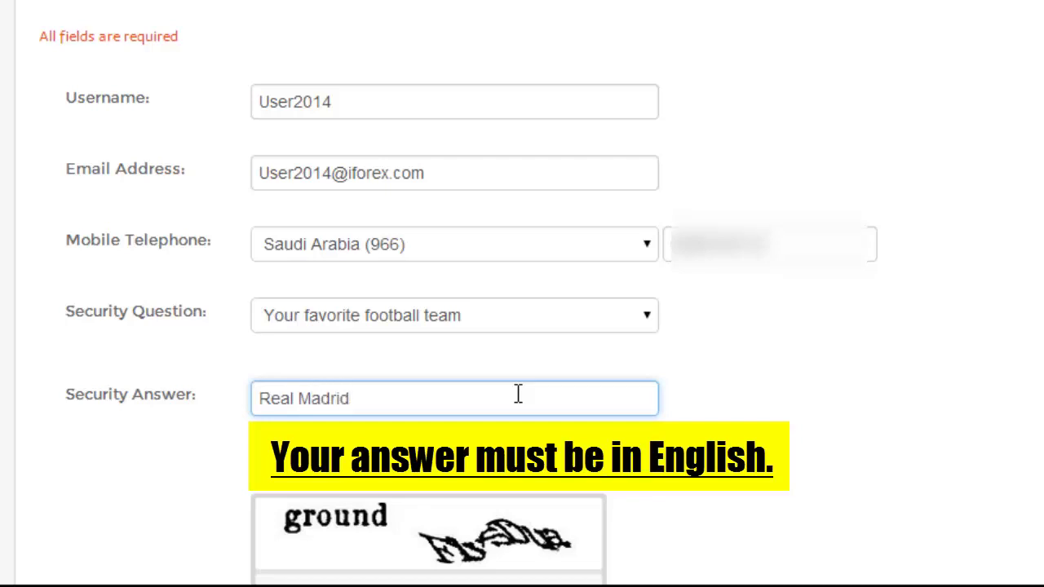
Fill in the captcha words and submit with 'I agree, create my account!'.
{"action": "scroll", "coordinate": [524, 392], "scroll_direction": "down", "scroll_amount": 2}
{"action": "scroll", "coordinate": [525, 391], "scroll_direction": "down", "scroll_amount": 2}
{"action": "left_click", "coordinate": [487, 367]}
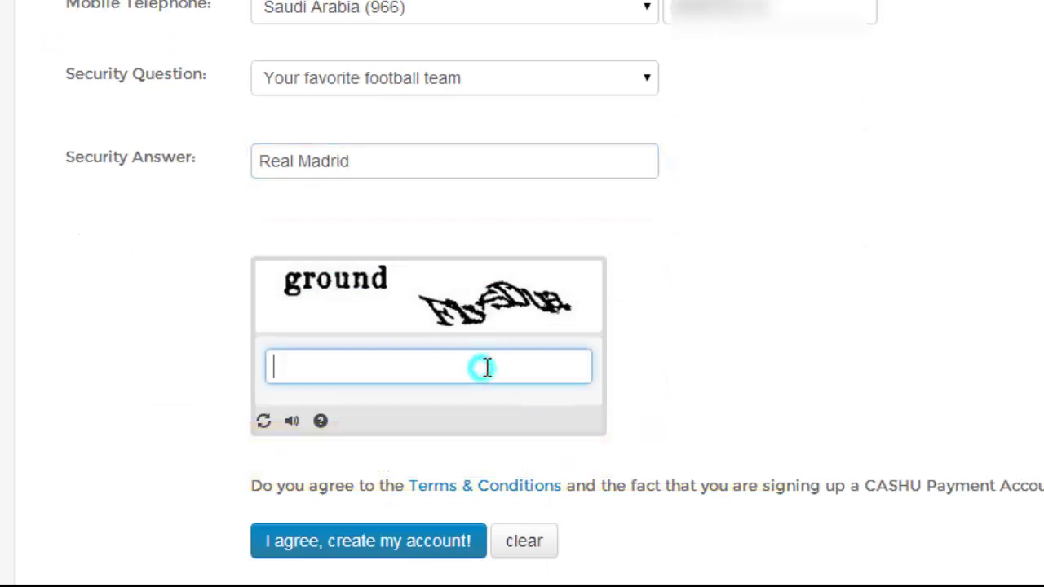
{"action": "type", "text": "ground"}
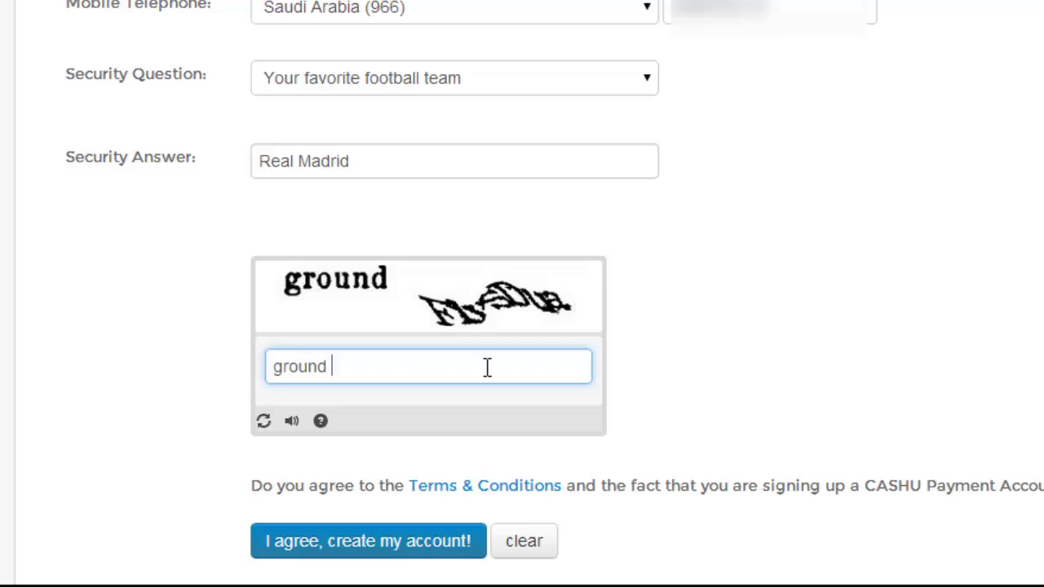
{"action": "type", "text": " Flysdua"}
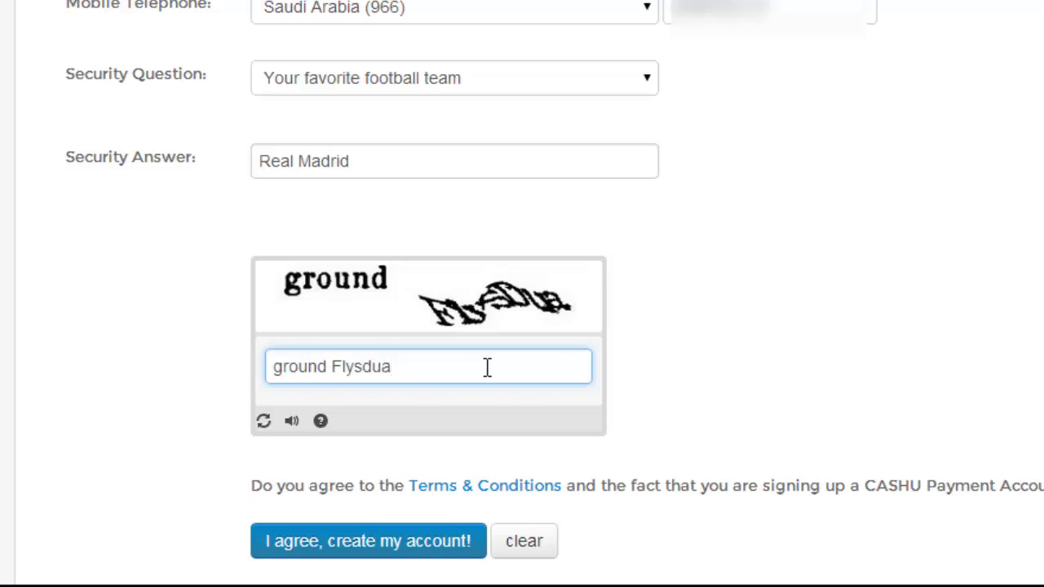
{"action": "left_click", "coordinate": [418, 558]}
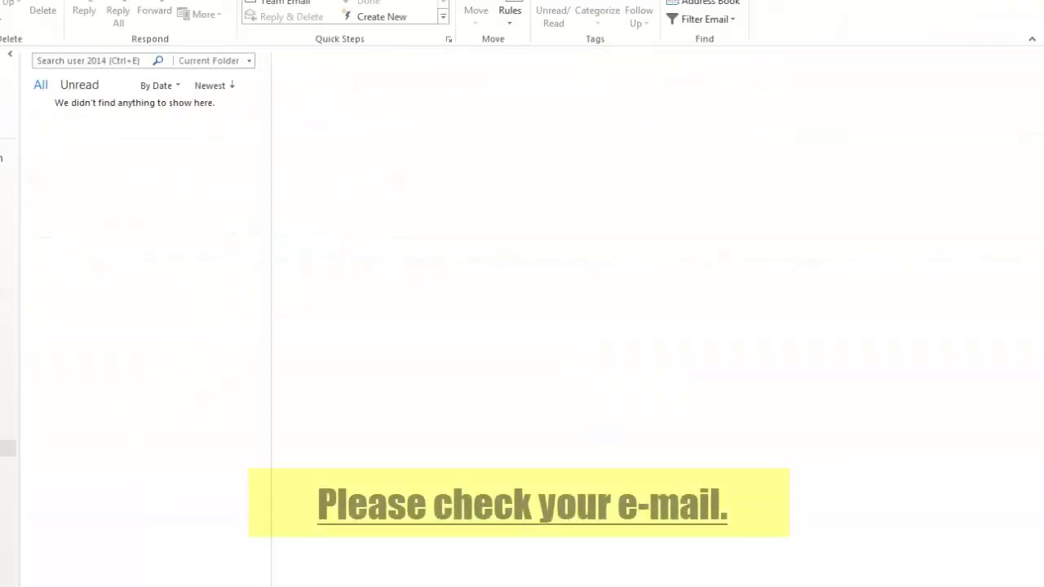
{"action": "left_click", "coordinate": [8, 470]}
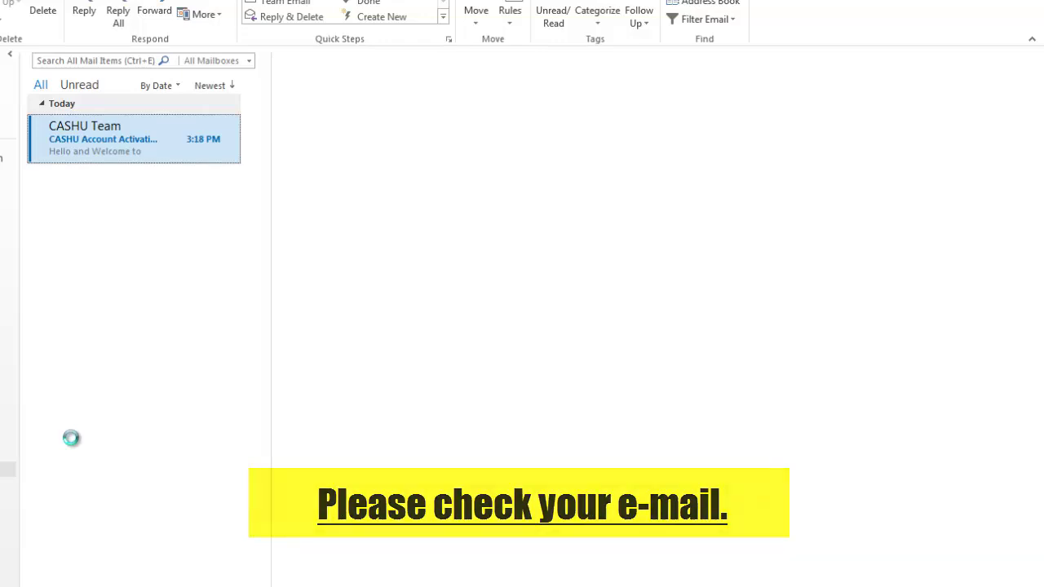
{"action": "left_click", "coordinate": [153, 142]}
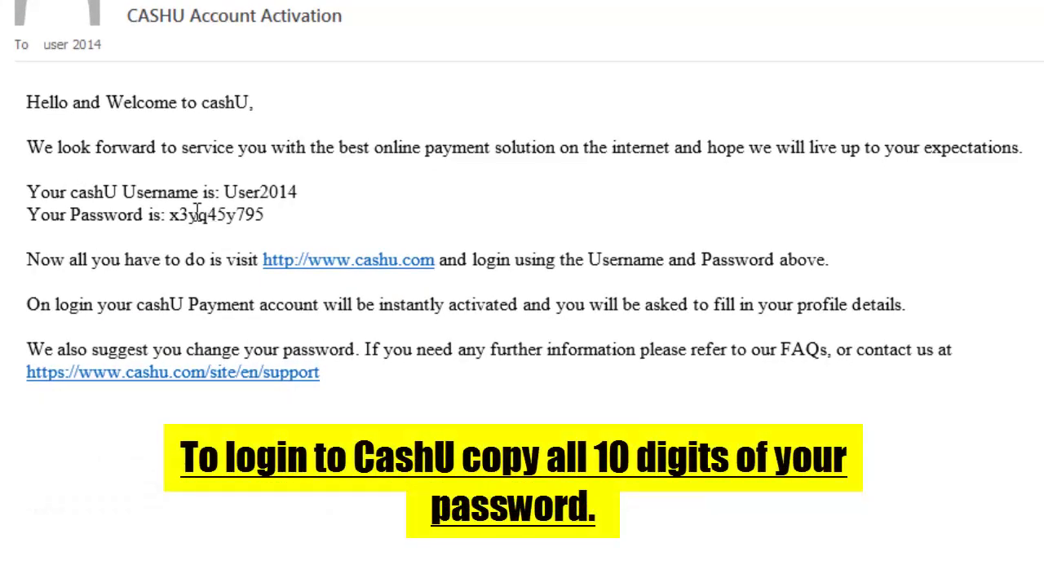
{"action": "left_click_drag", "start_coordinate": [168, 215], "coordinate": [267, 214]}
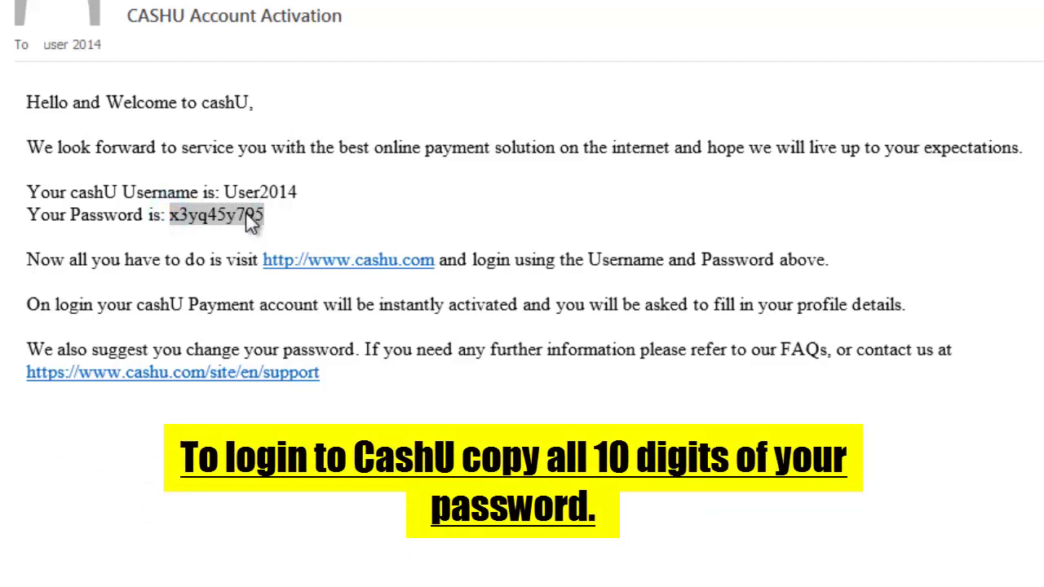
{"action": "right_click", "coordinate": [254, 221]}
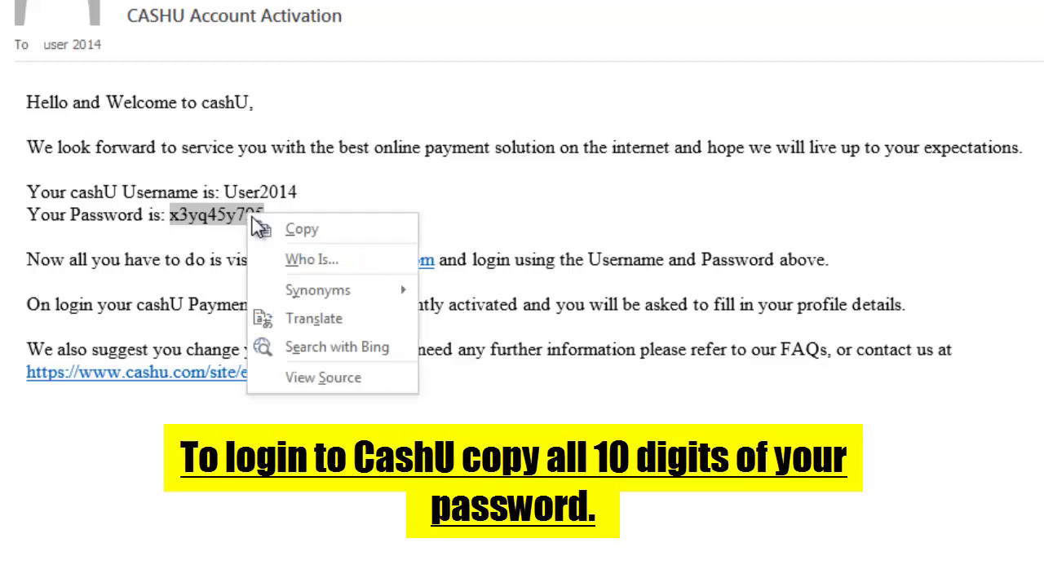
{"action": "left_click", "coordinate": [313, 231]}
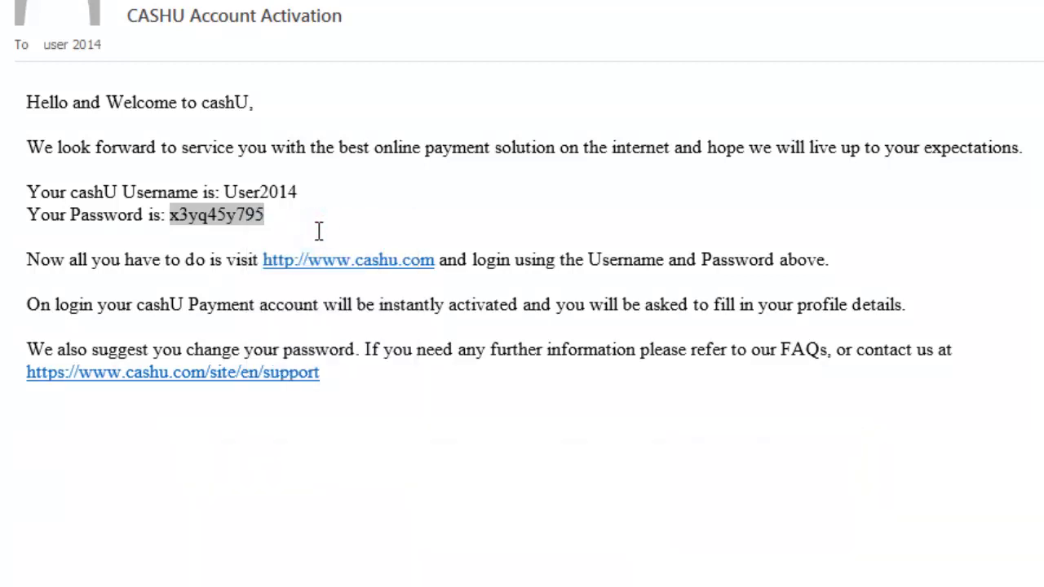
{"action": "left_click", "coordinate": [337, 267]}
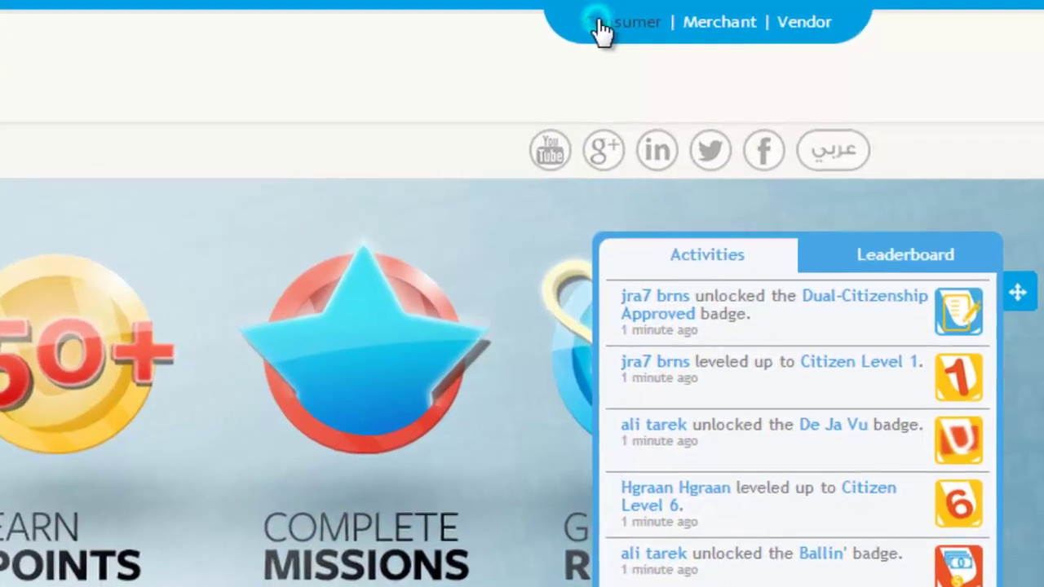
Go to the consumer login page and enter the account username.
{"action": "left_click", "coordinate": [600, 28]}
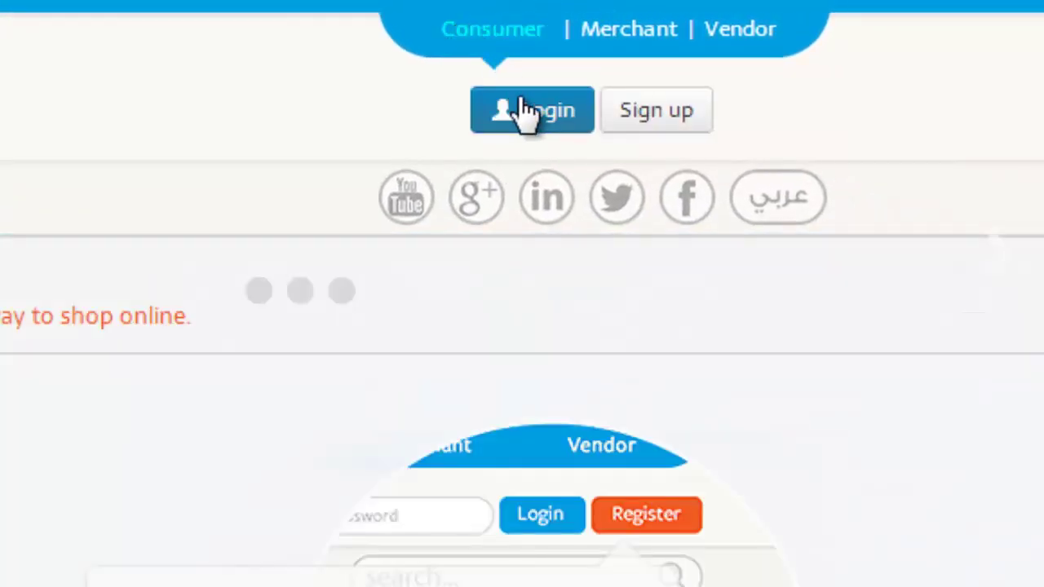
{"action": "left_click", "coordinate": [526, 112]}
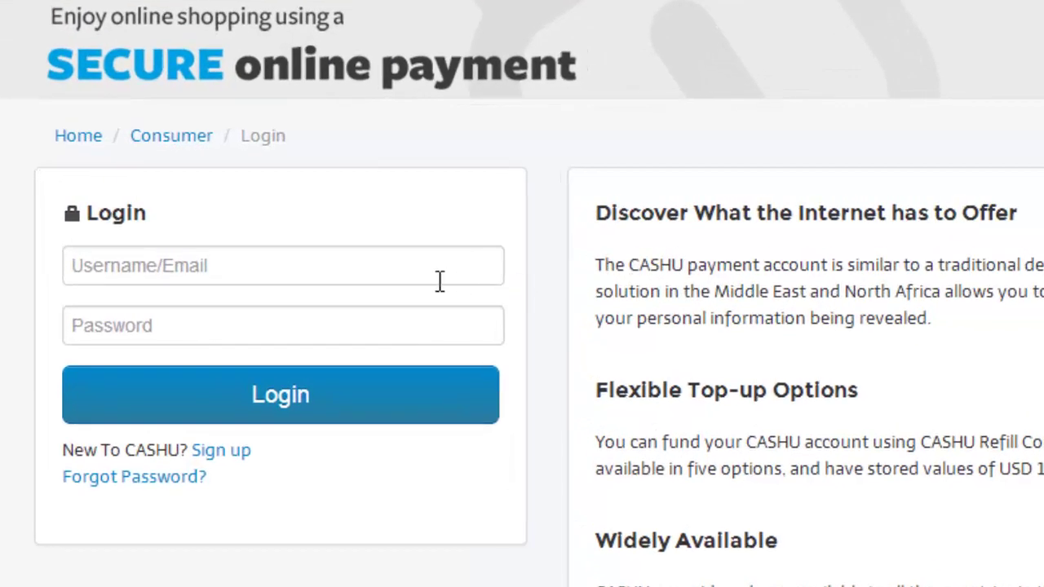
{"action": "left_click", "coordinate": [305, 244]}
{"action": "type", "text": "User"}
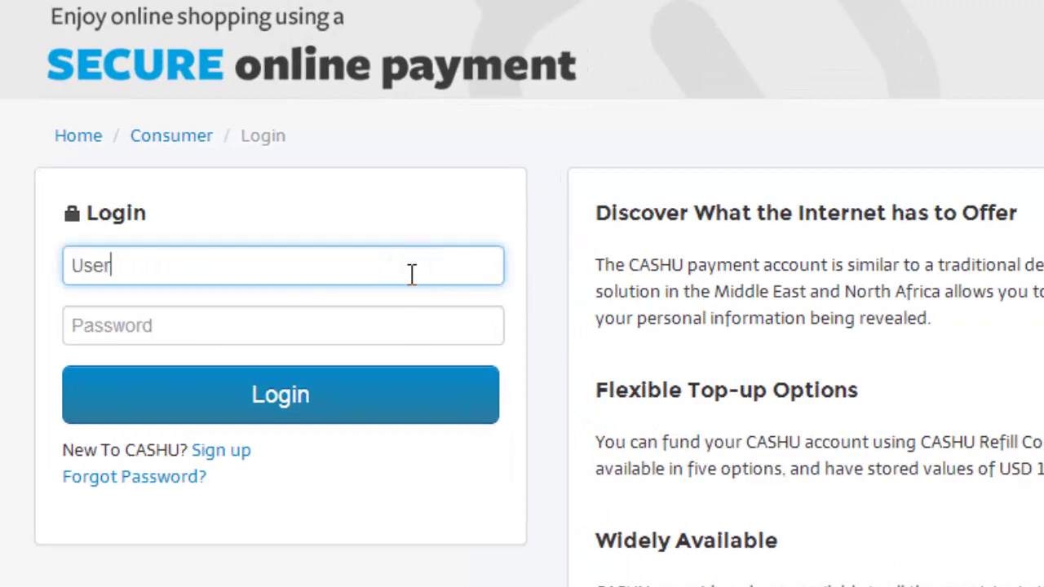
{"action": "type", "text": "2014"}
Paste the emailed password into the Password field and log in.
{"action": "left_click", "coordinate": [395, 329]}
{"action": "right_click", "coordinate": [393, 325]}
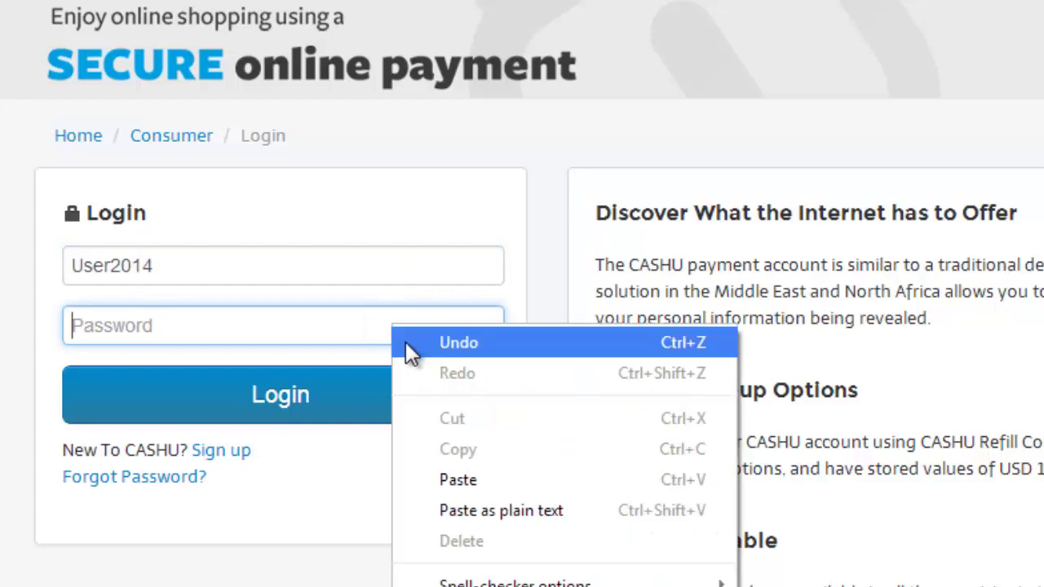
{"action": "left_click", "coordinate": [460, 481]}
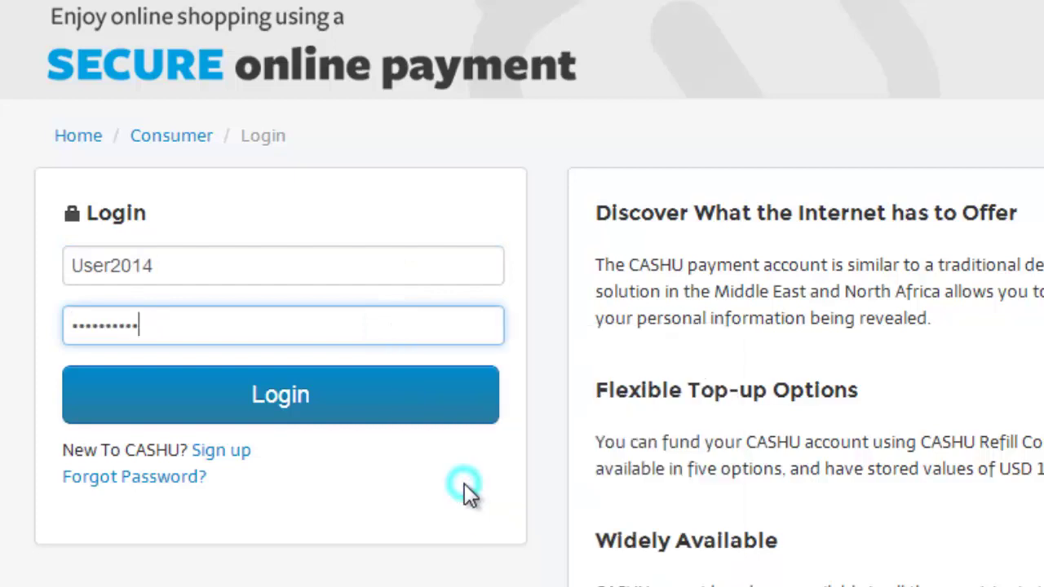
{"action": "left_click", "coordinate": [367, 410]}
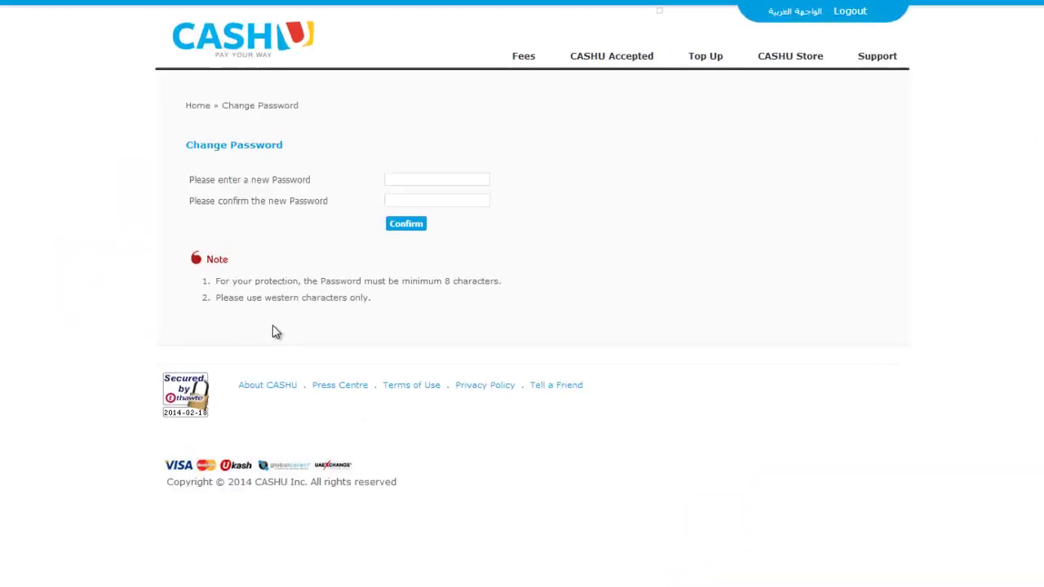
Enter a new password and its confirmation in Change Password, then confirm.
{"action": "left_click", "coordinate": [396, 180]}
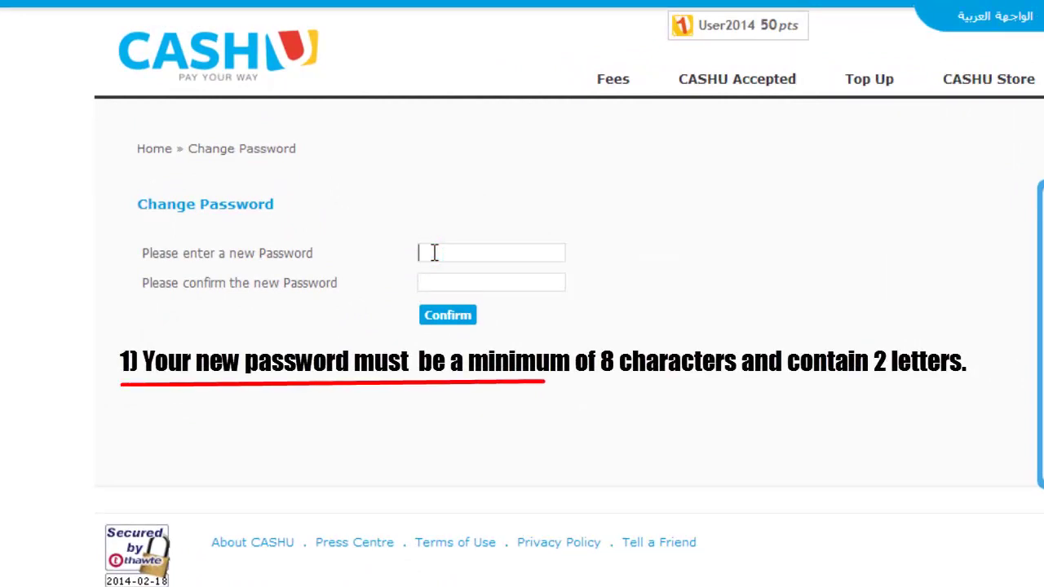
{"action": "type", "text": "a"}
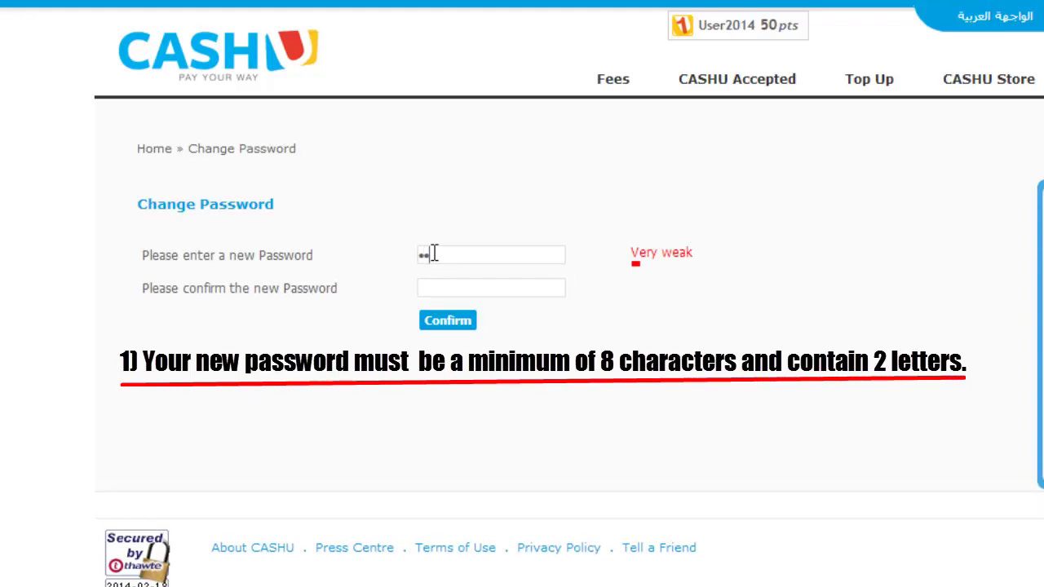
{"action": "type", "text": "abc"}
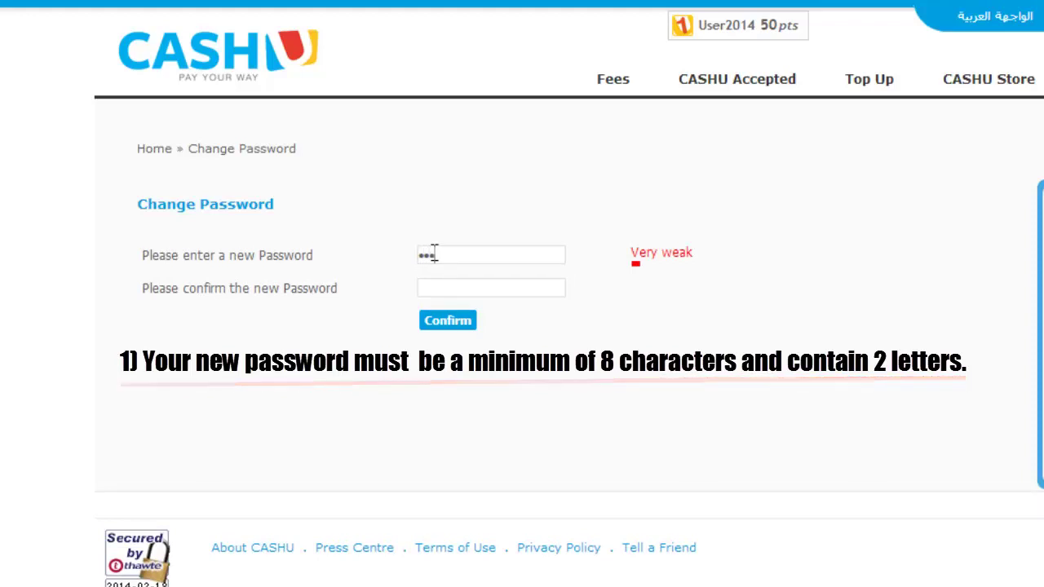
{"action": "type", "text": "1234"}
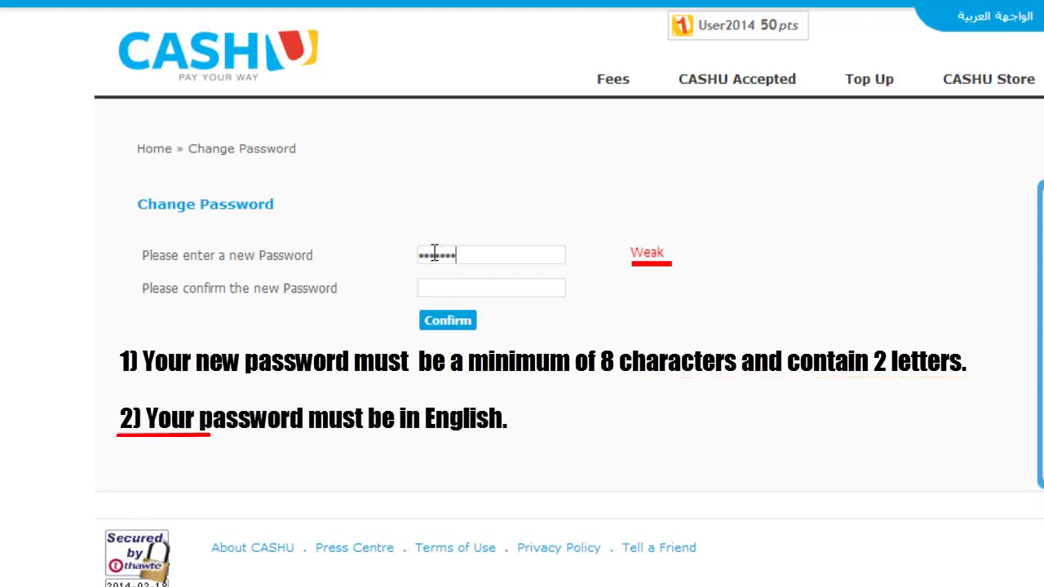
{"action": "type", "text": "5"}
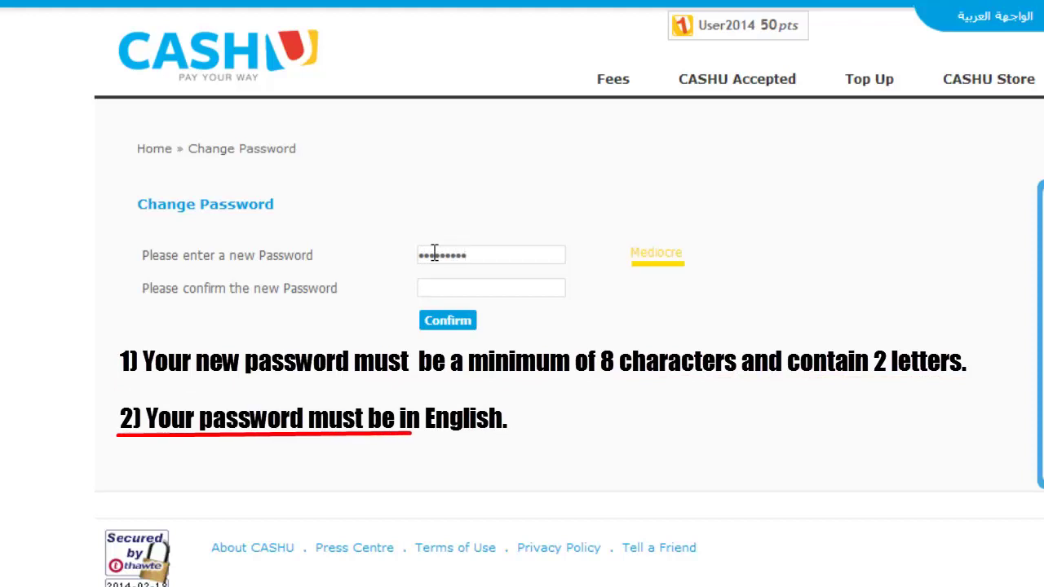
{"action": "left_click", "coordinate": [451, 283]}
{"action": "type", "text": "1"}
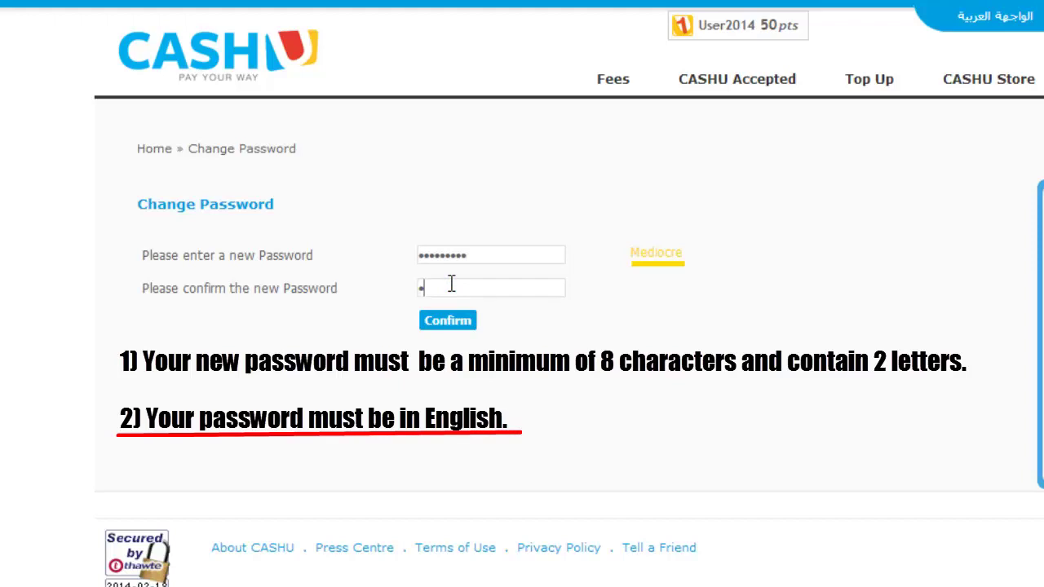
{"action": "type", "text": "23"}
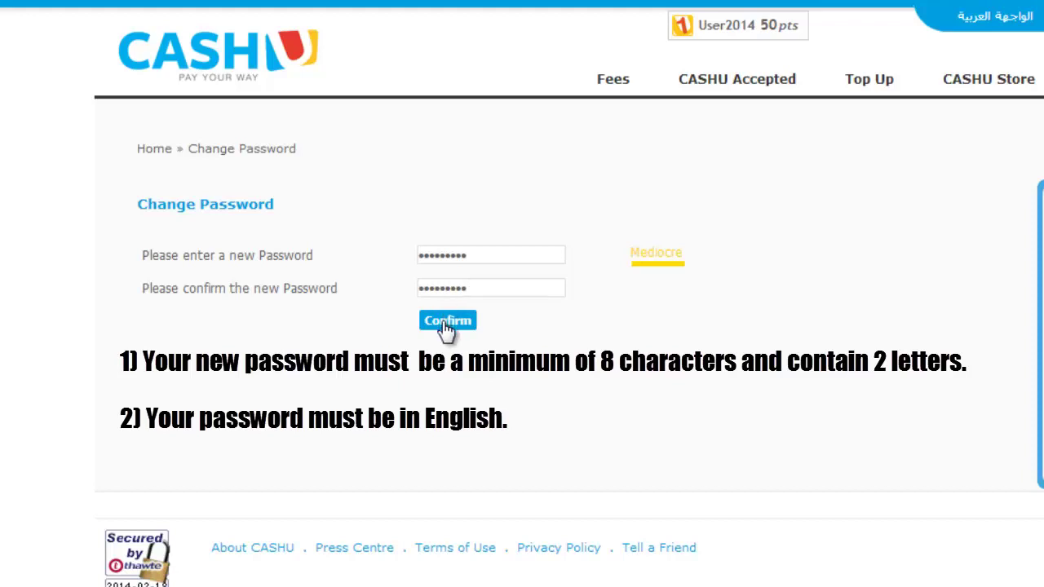
{"action": "left_click", "coordinate": [445, 321]}
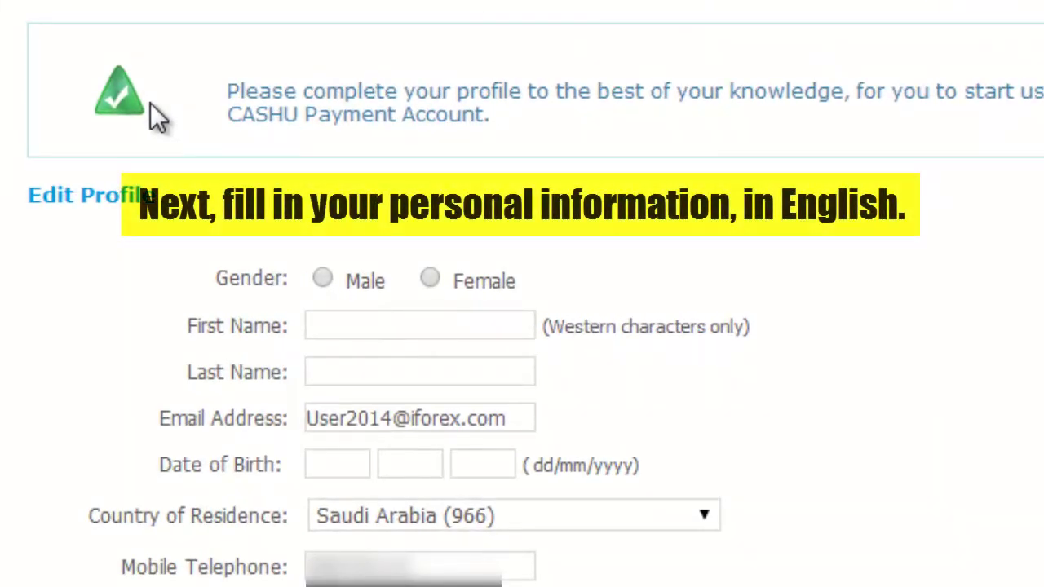
Select Male gender and enter the first and last names.
{"action": "left_click", "coordinate": [323, 277]}
{"action": "left_click", "coordinate": [336, 325]}
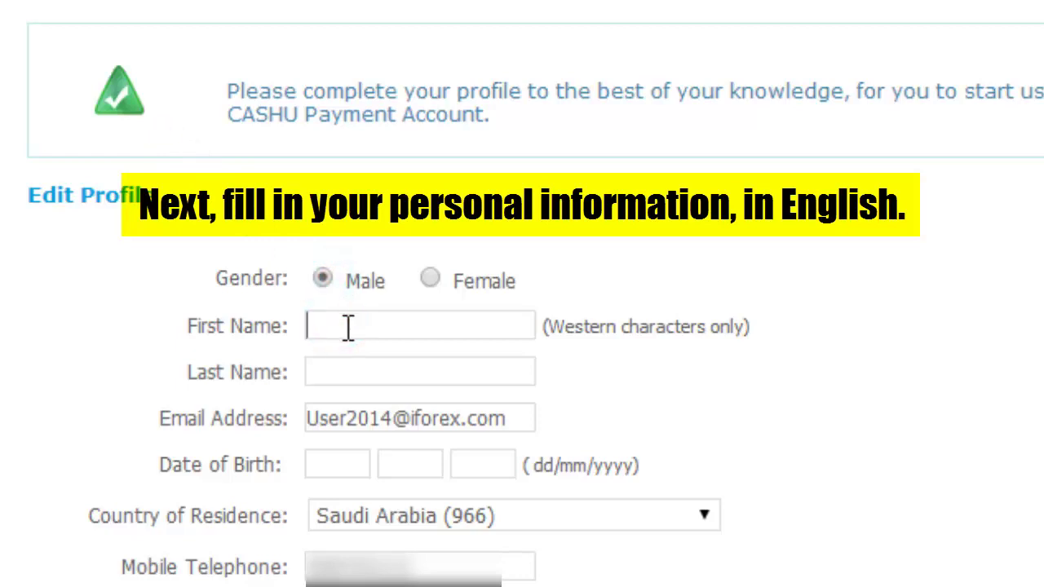
{"action": "type", "text": "John"}
{"action": "left_click", "coordinate": [349, 371]}
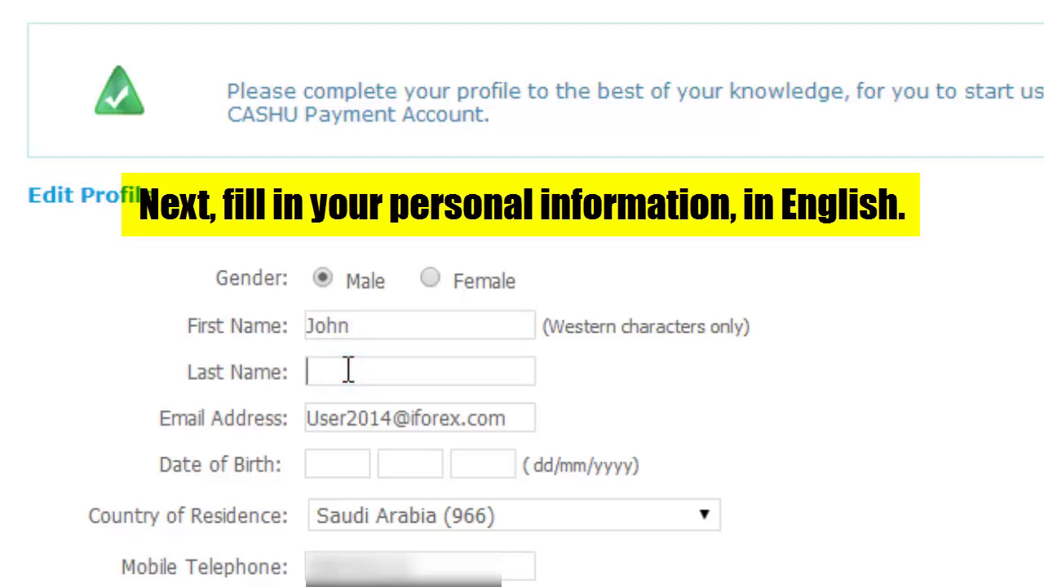
{"action": "type", "text": "Doe"}
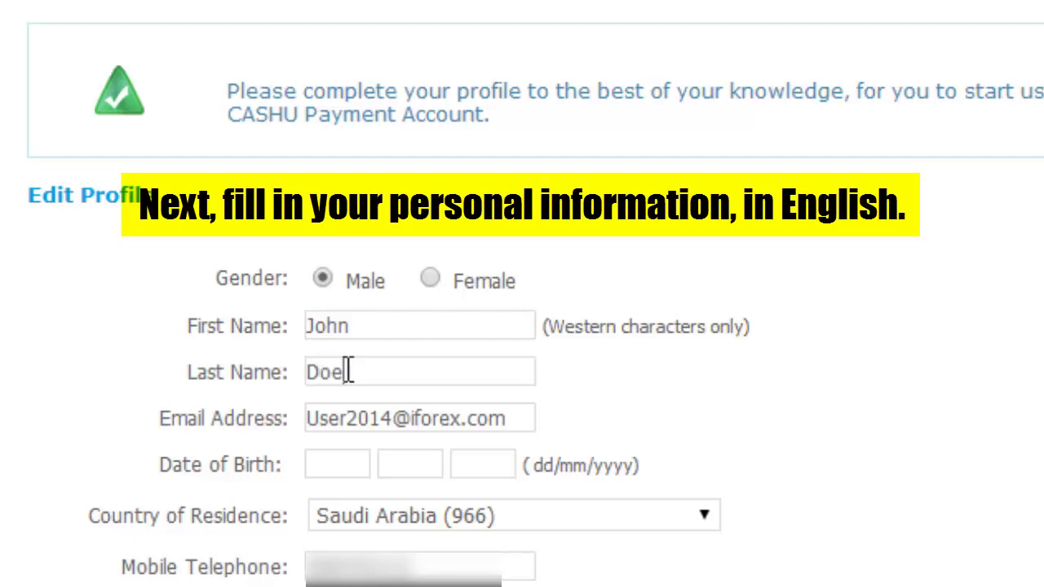
Enter the date of birth as 25 / 10 / 1980.
{"action": "left_click", "coordinate": [326, 455]}
{"action": "type", "text": "25"}
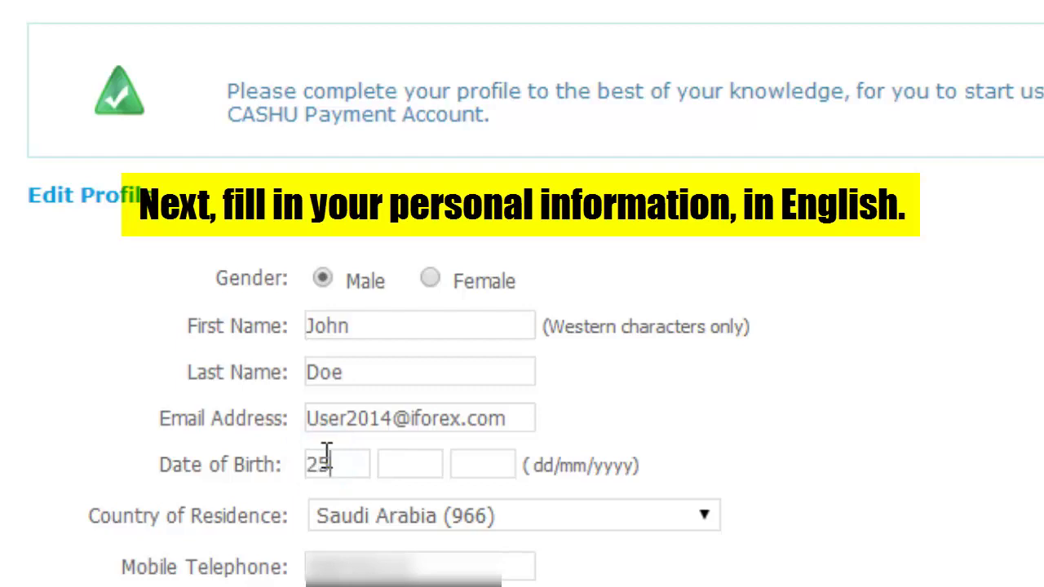
{"action": "key", "text": "Tab"}
{"action": "type", "text": "10"}
{"action": "key", "text": "Tab"}
{"action": "type", "text": "1980"}
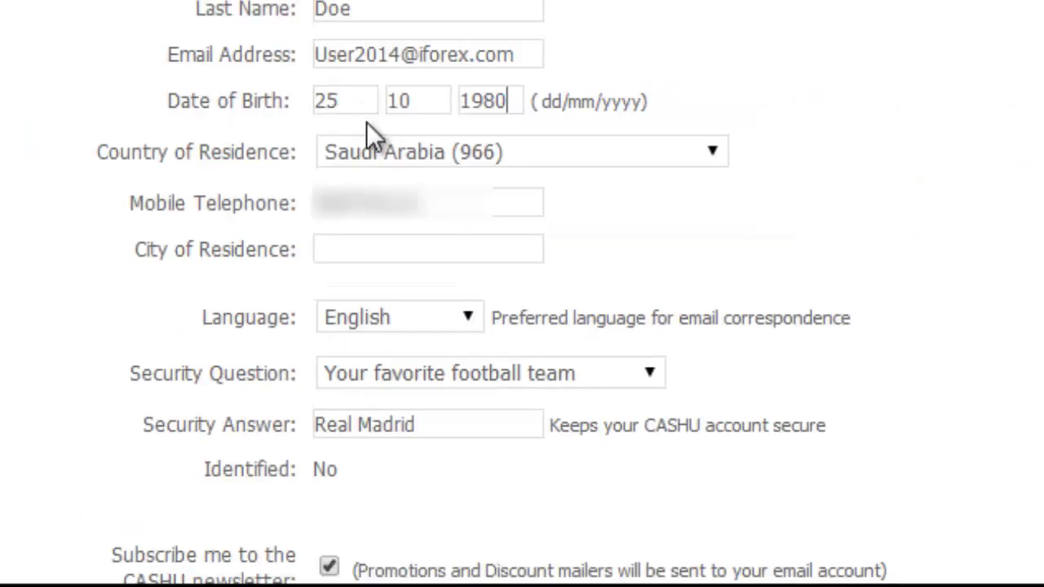
Set City of Residence to Riyadh, uncheck the newsletter, and confirm the profile.
{"action": "left_click", "coordinate": [405, 246]}
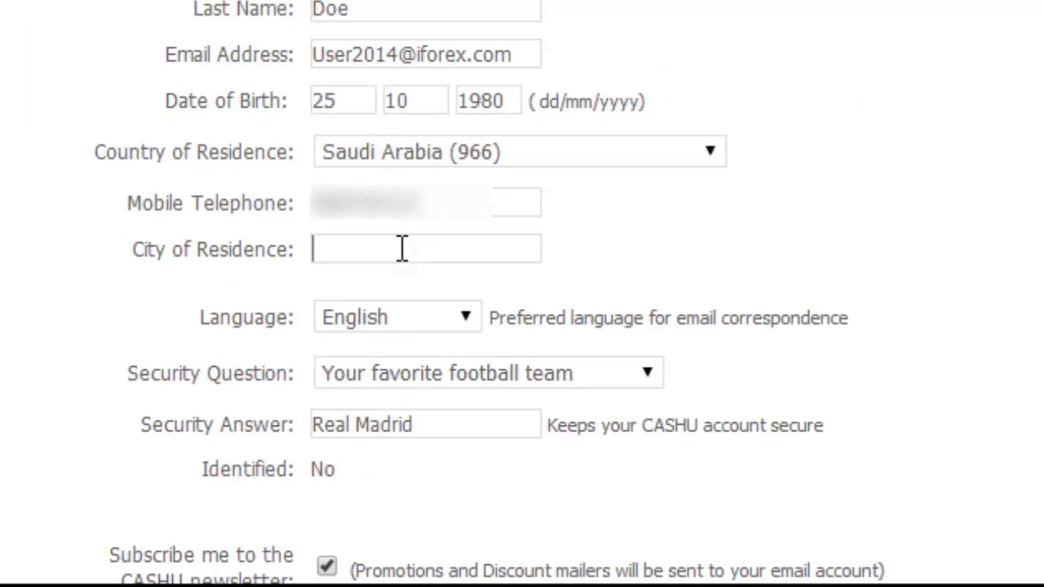
{"action": "type", "text": "Riyadh"}
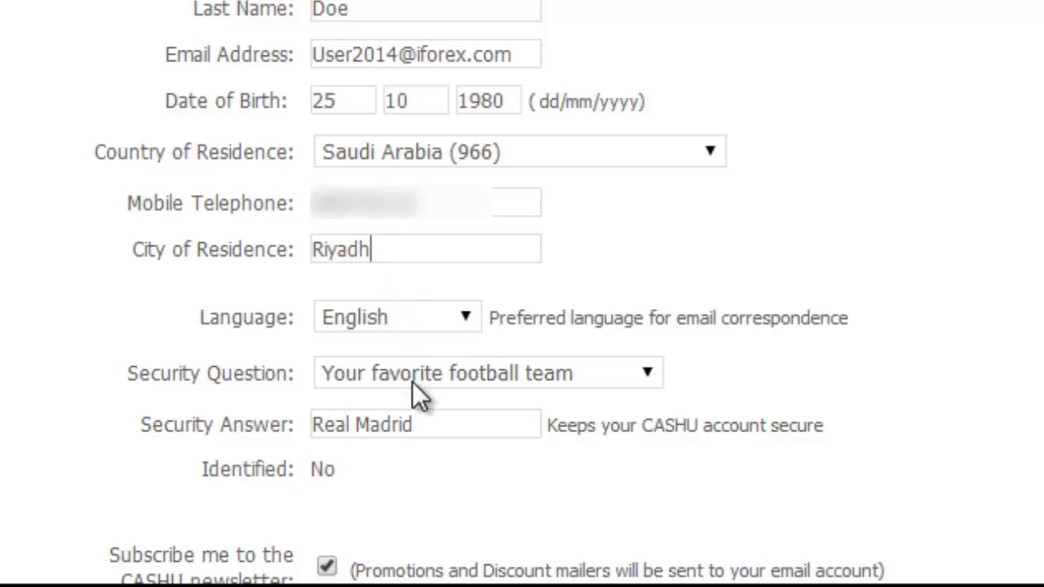
{"action": "scroll", "coordinate": [477, 473], "scroll_direction": "down", "scroll_amount": 2}
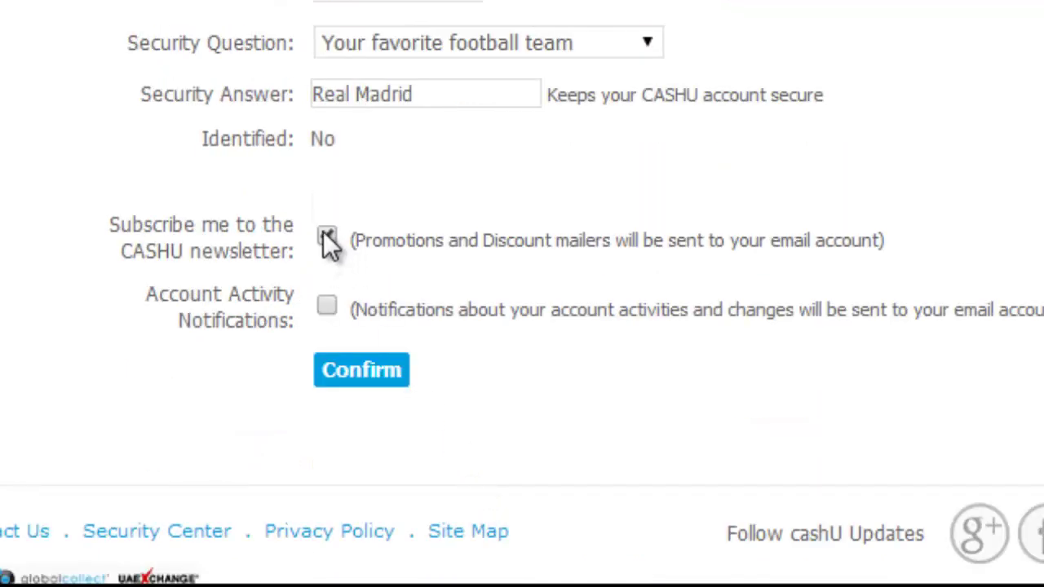
{"action": "left_click", "coordinate": [325, 236]}
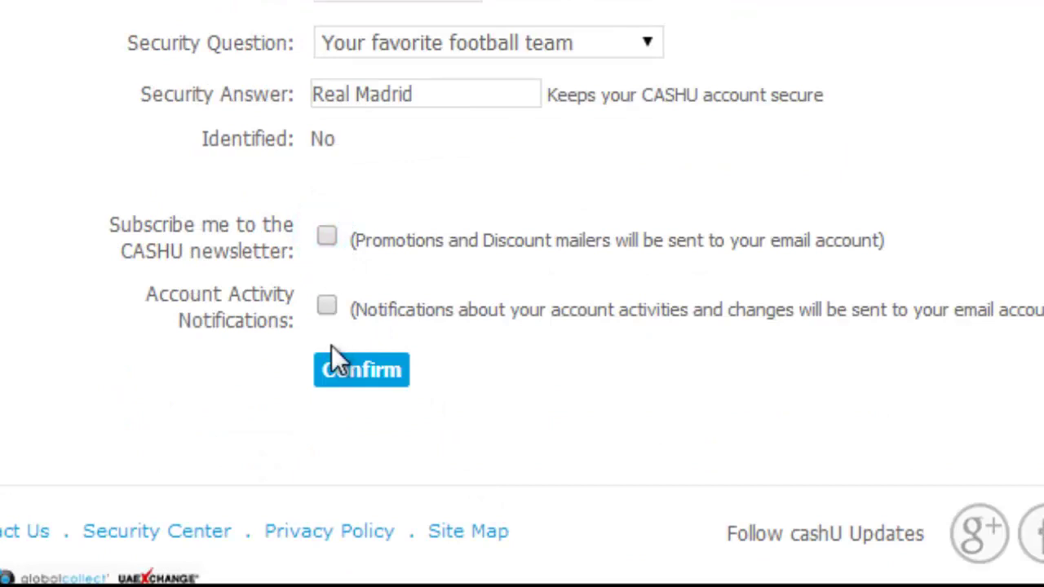
{"action": "left_click", "coordinate": [352, 383]}
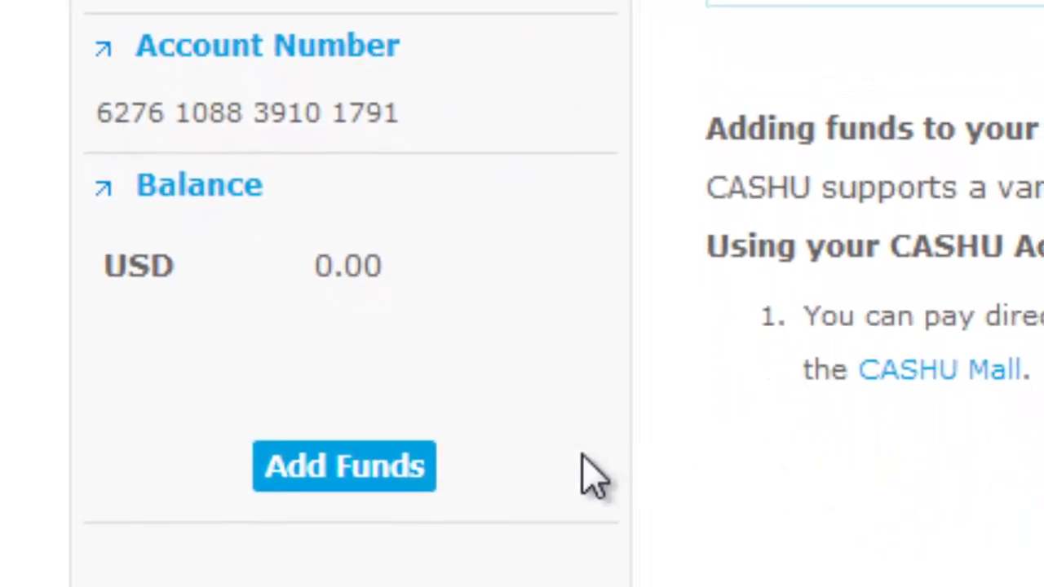
Open Add Funds from the Balance panel.
{"action": "left_click", "coordinate": [396, 544]}
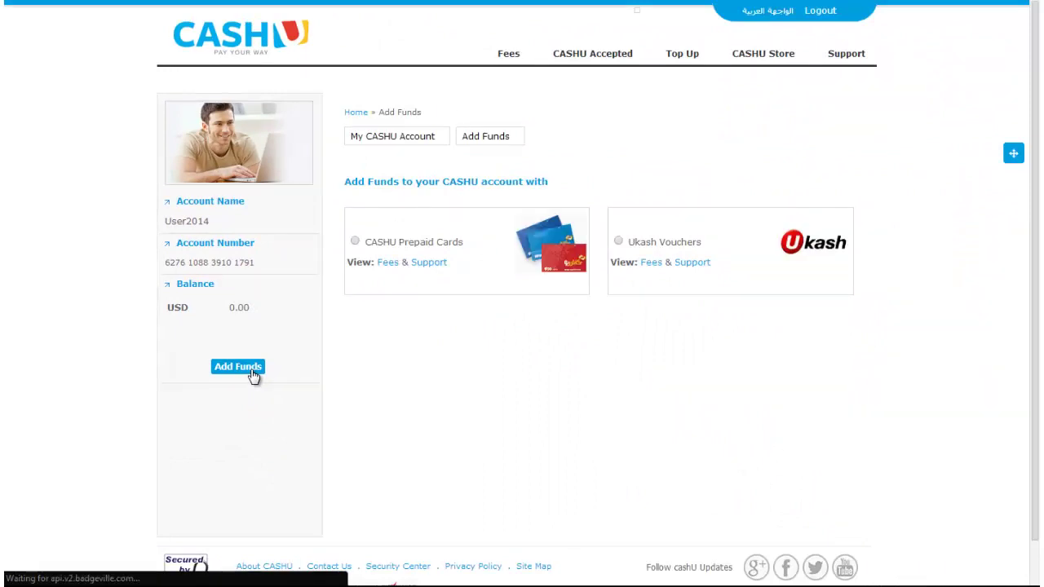
Choose CASHU Prepaid Cards, enter the refill coupon number, and confirm.
{"action": "left_click", "coordinate": [355, 242]}
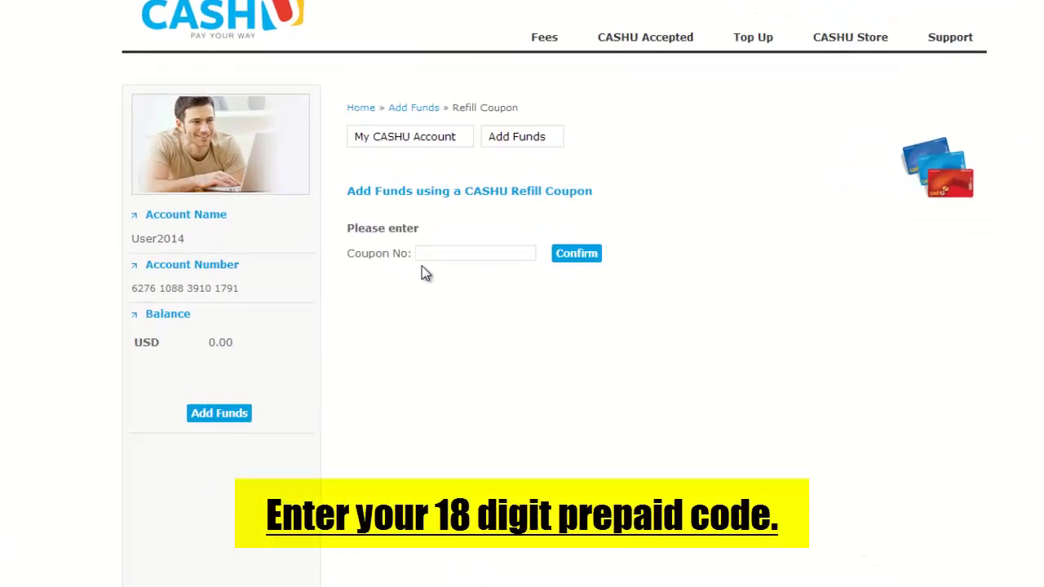
{"action": "left_click", "coordinate": [415, 233]}
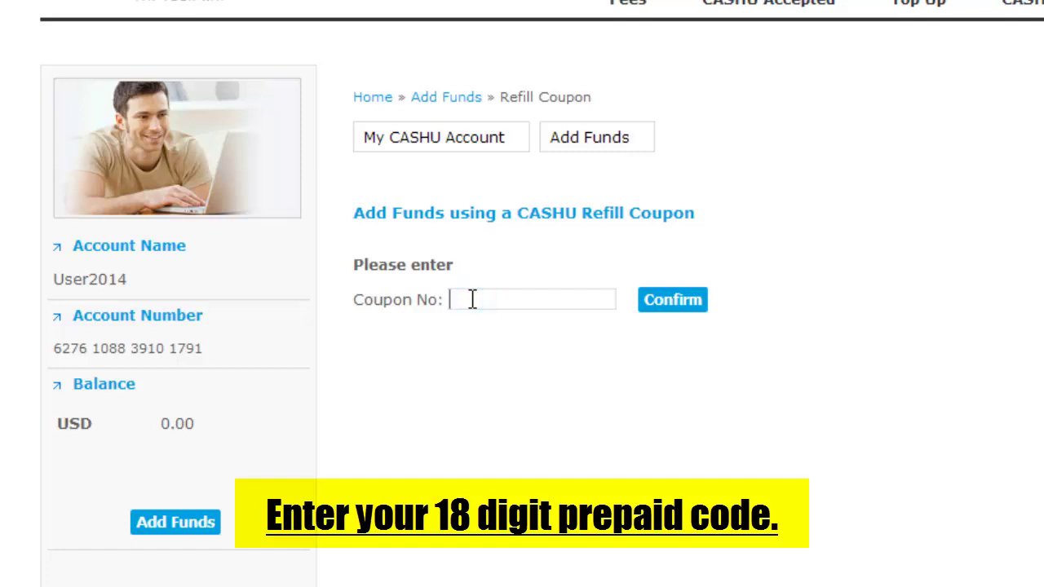
{"action": "type", "text": "000000000000000000"}
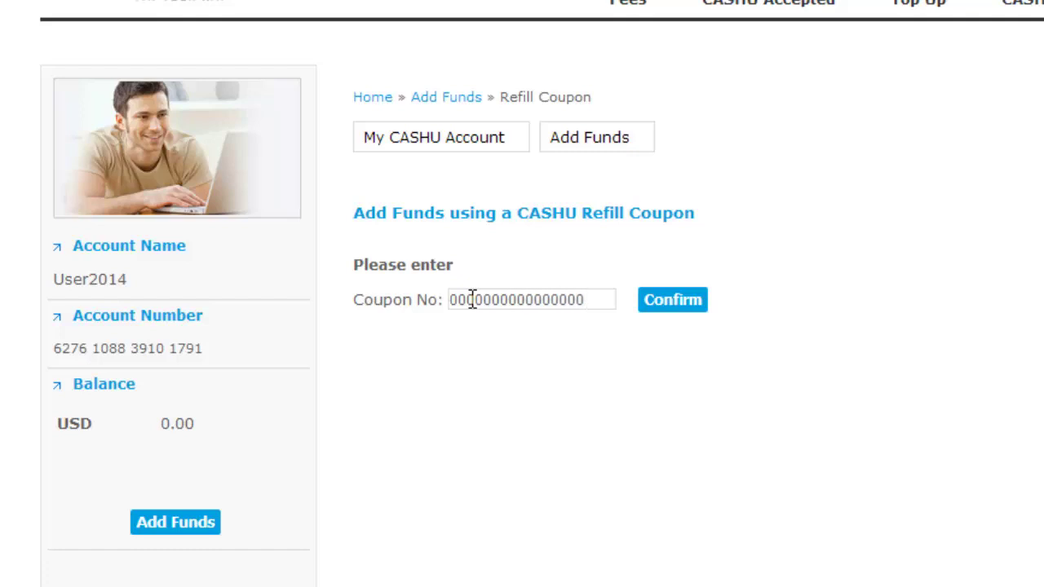
{"action": "left_click", "coordinate": [667, 310]}
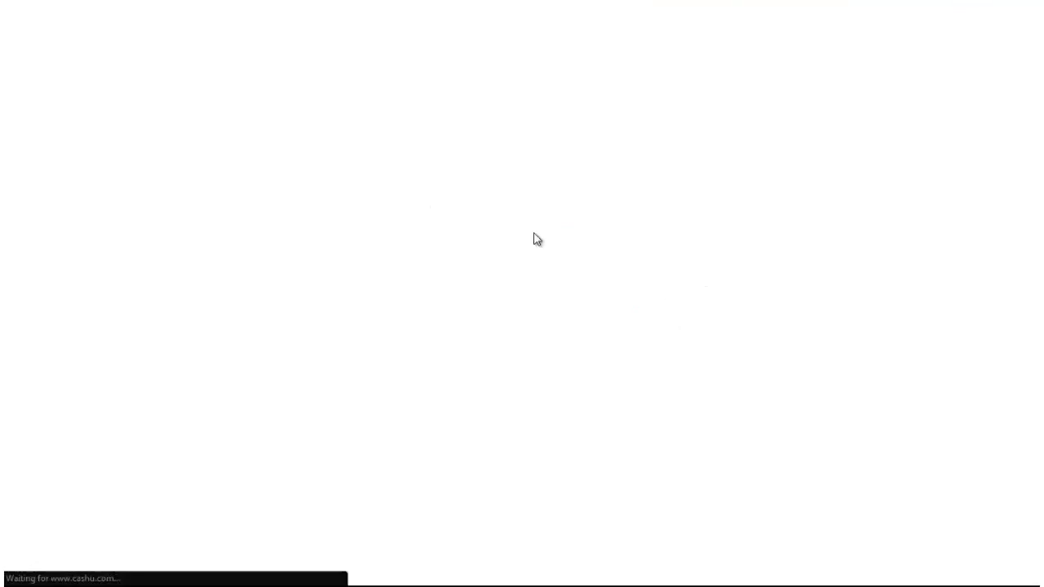